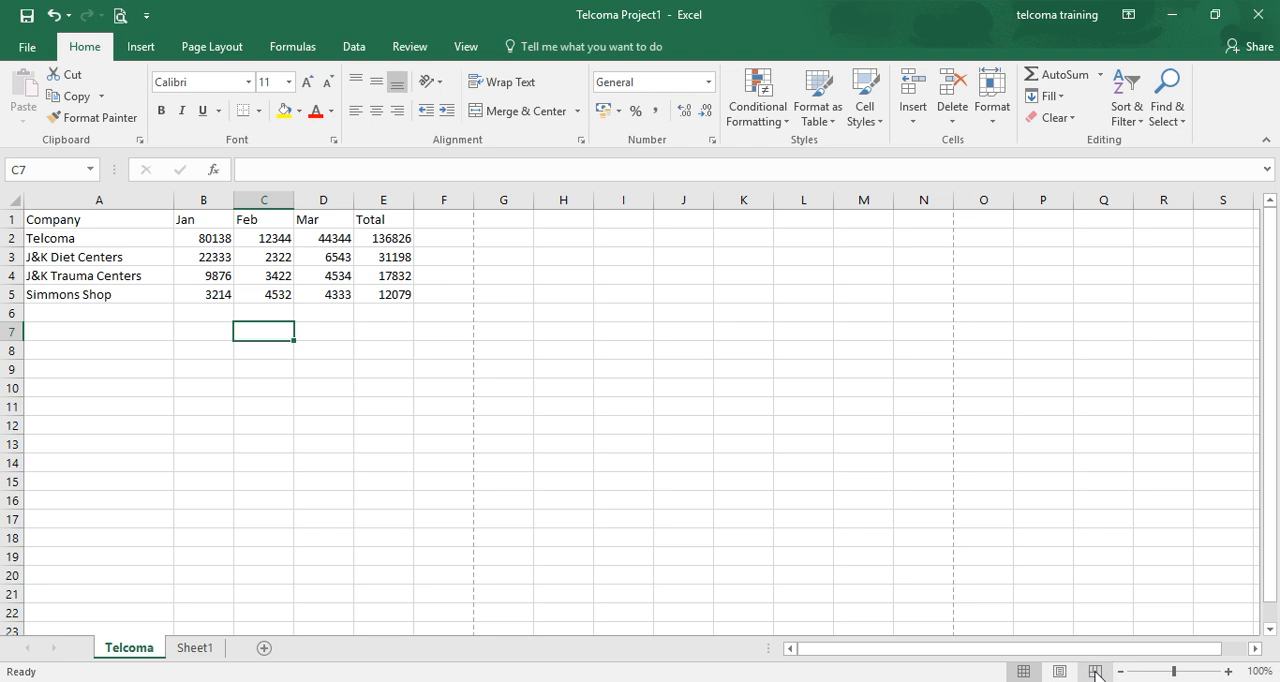
# - Check the Telcoma sheet's page layout in Page Break Preview and return to Normal view
pyautogui.click(1096, 672)
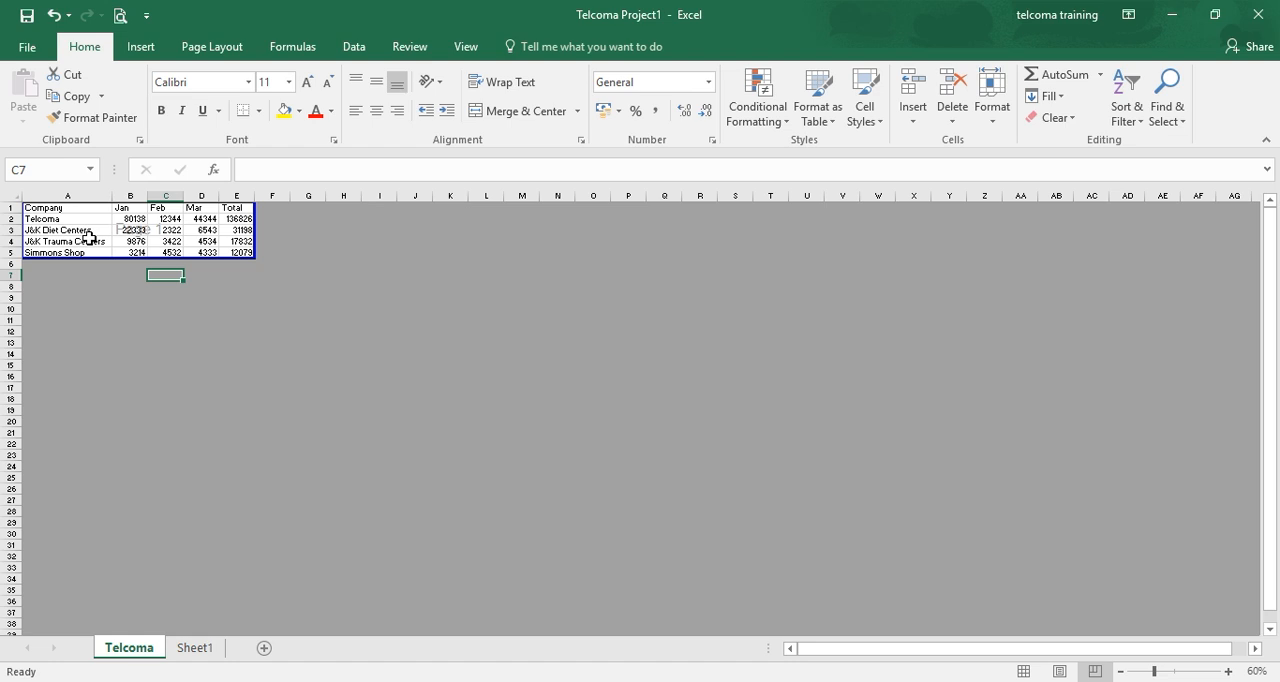
pyautogui.click(1023, 671)
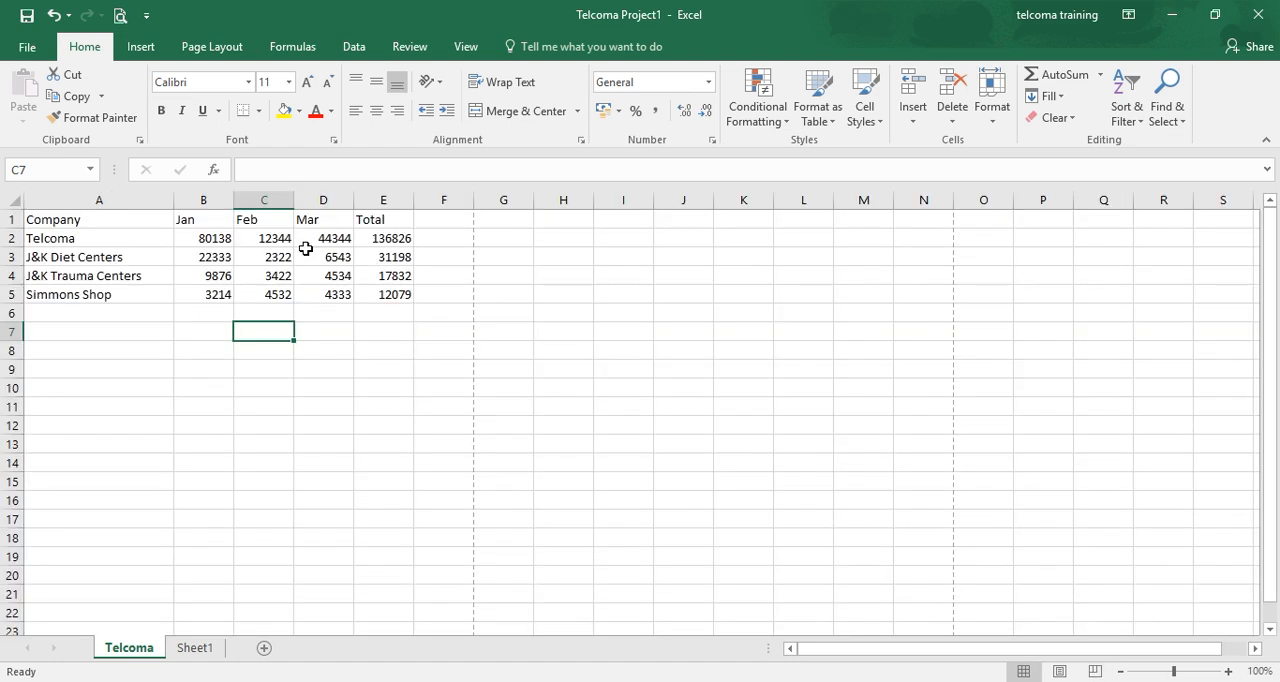
# - Copy the company table A1:E5 into the range starting at F1 and widen column F to fit the company names better
pyautogui.click(88, 222)
pyautogui.hotkey('ctrl', 'shift', 'Right')
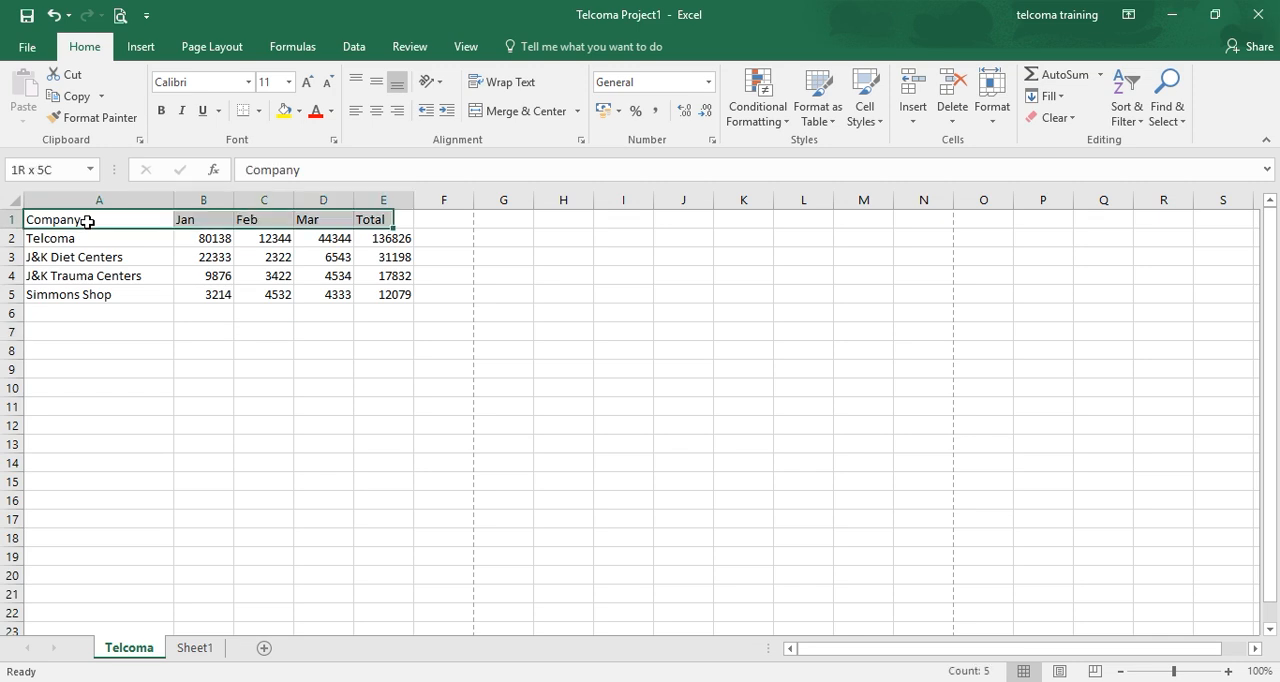
pyautogui.hotkey('shift', 'Right')
pyautogui.hotkey('shift', 'Left')
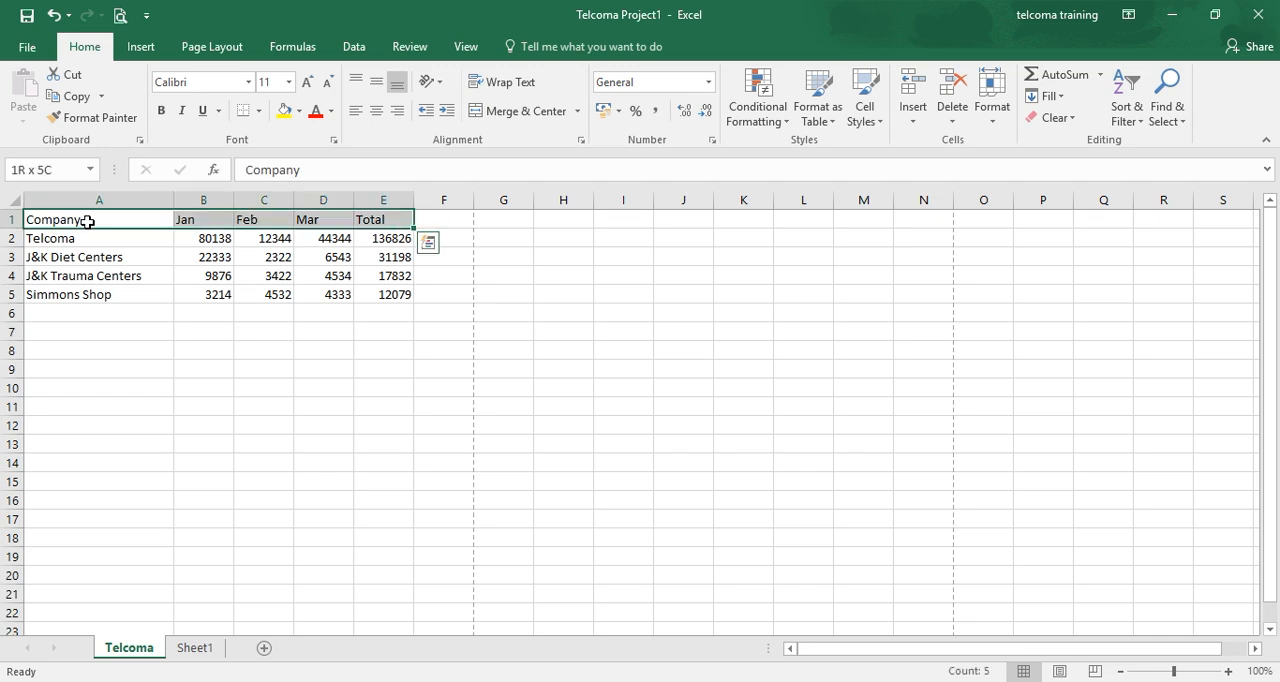
pyautogui.hotkey('ctrl', 'shift', 'Down')
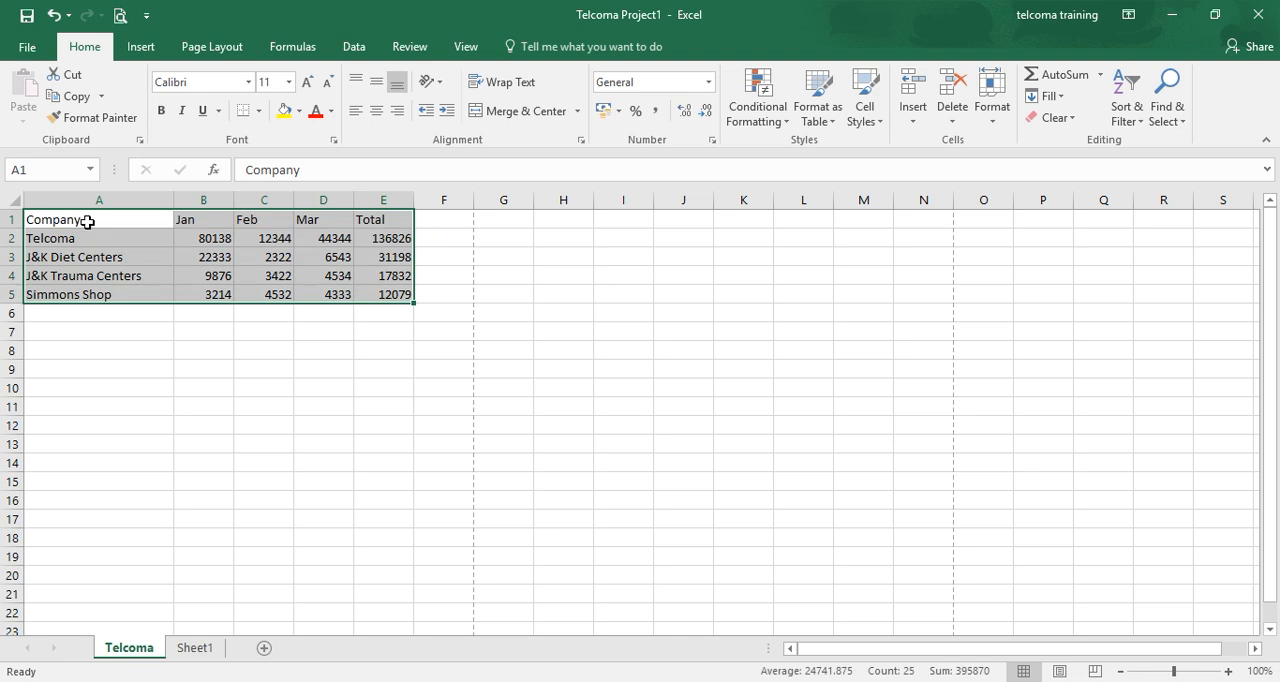
pyautogui.hotkey('ctrl', 'c')
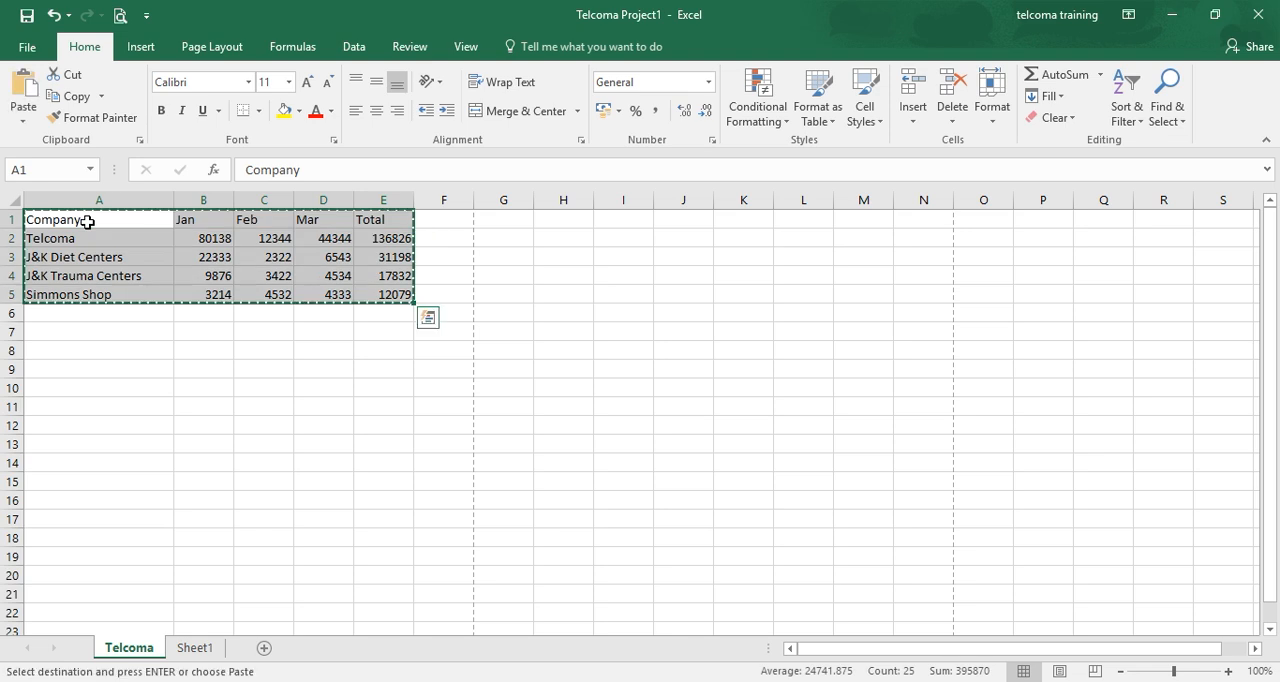
pyautogui.click(461, 216)
pyautogui.hotkey('ctrl', 'v')
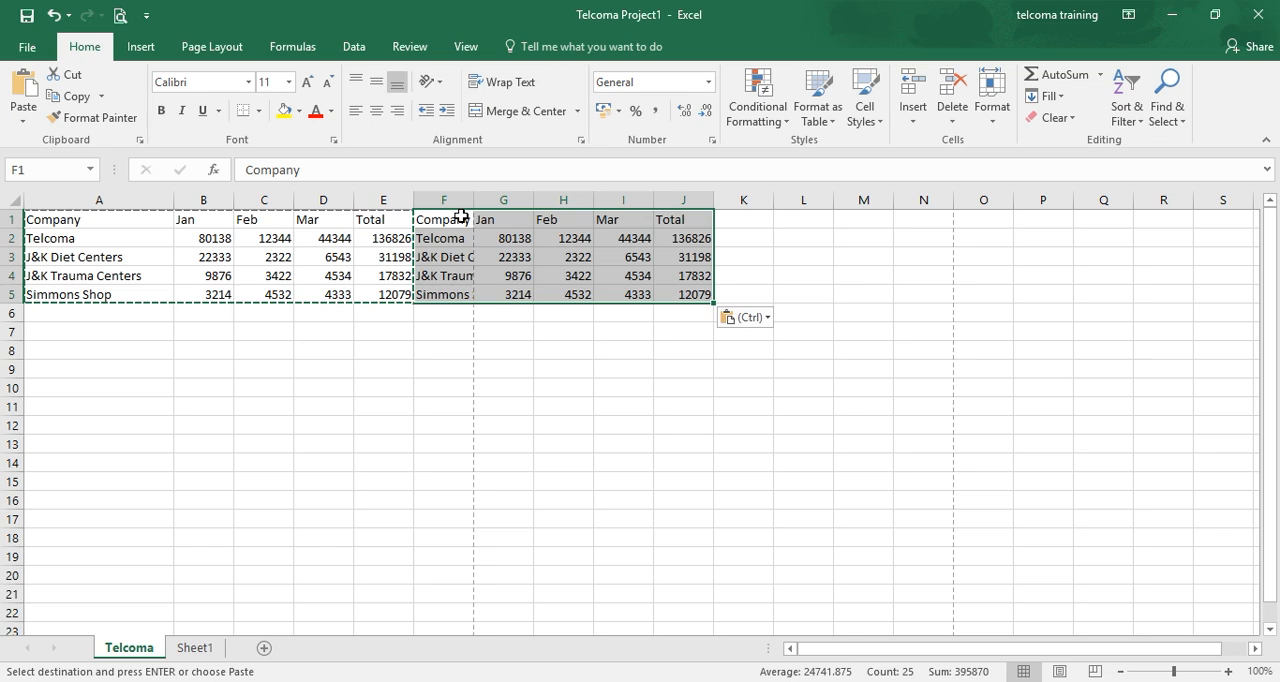
pyautogui.click(781, 391)
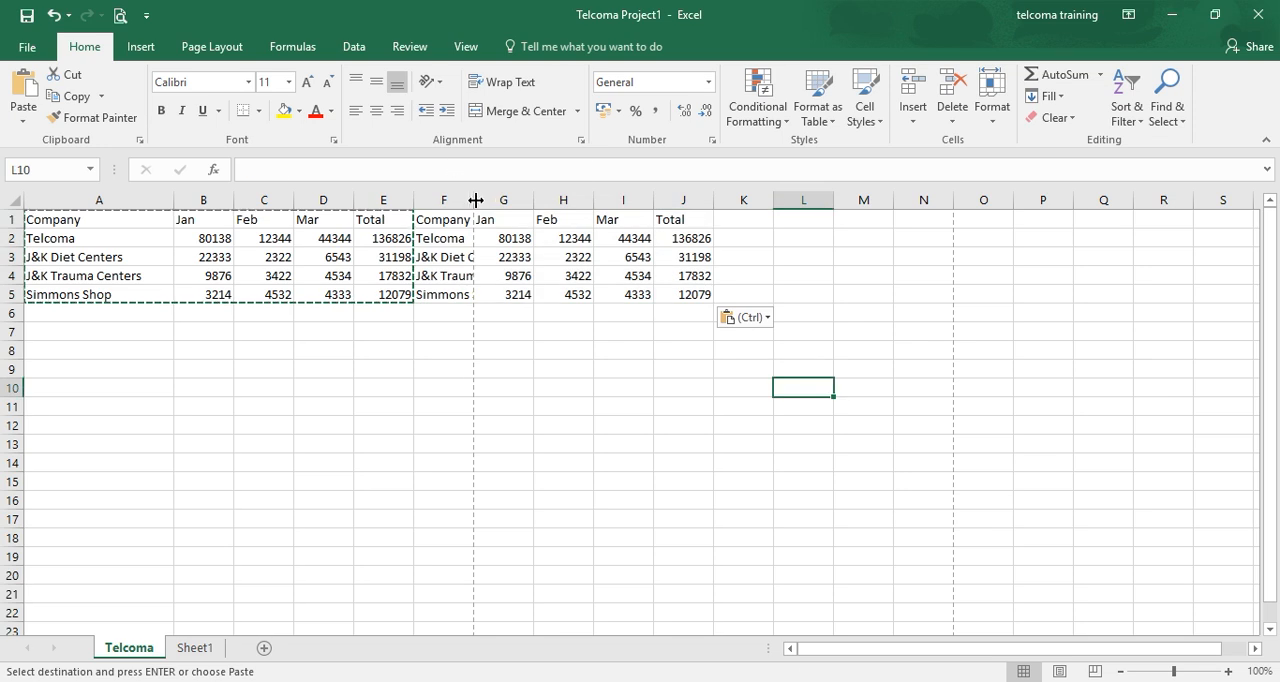
pyautogui.moveTo(476, 200); pyautogui.dragTo(524, 200)
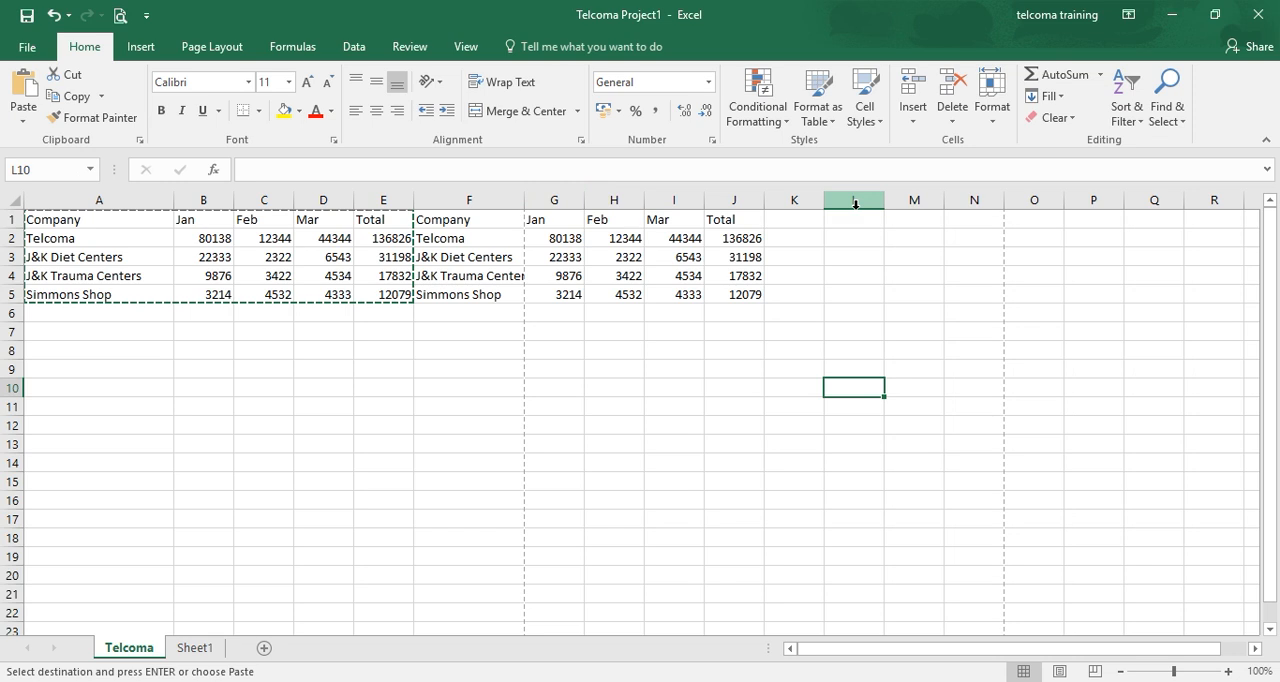
# - Paste another copy of the company table starting at cell K1
pyautogui.click(804, 226)
pyautogui.hotkey('ctrl', 'v')
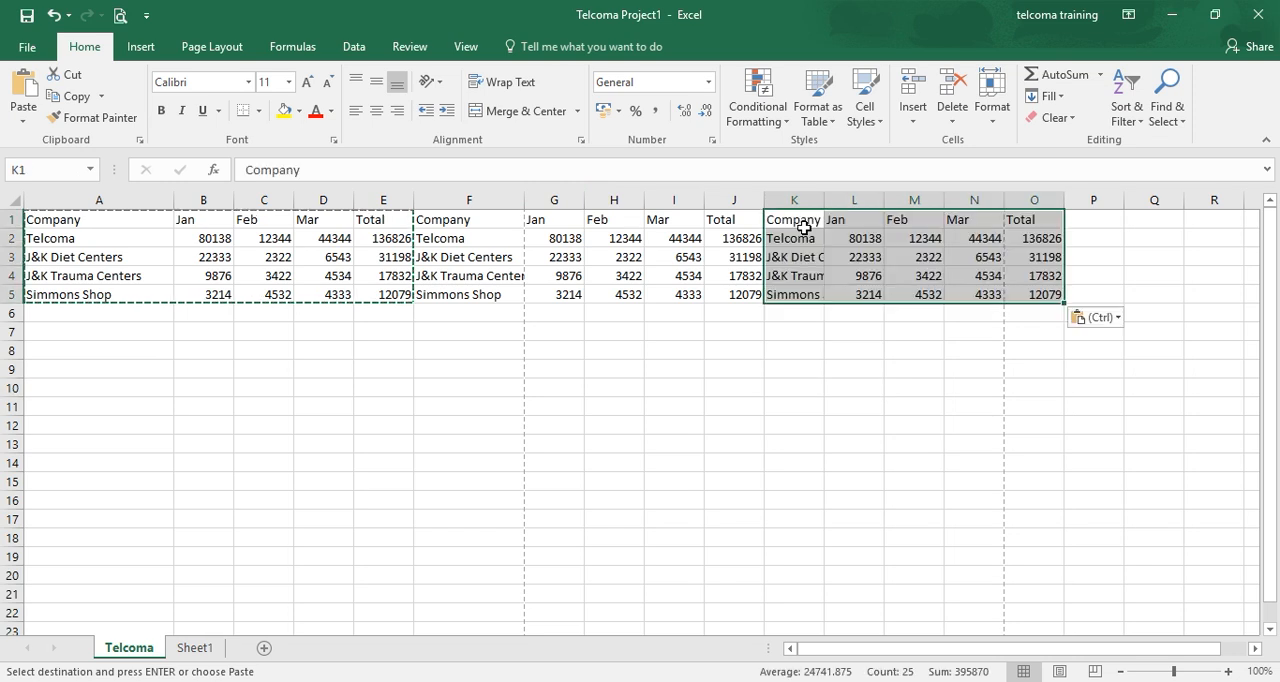
pyautogui.click(732, 458)
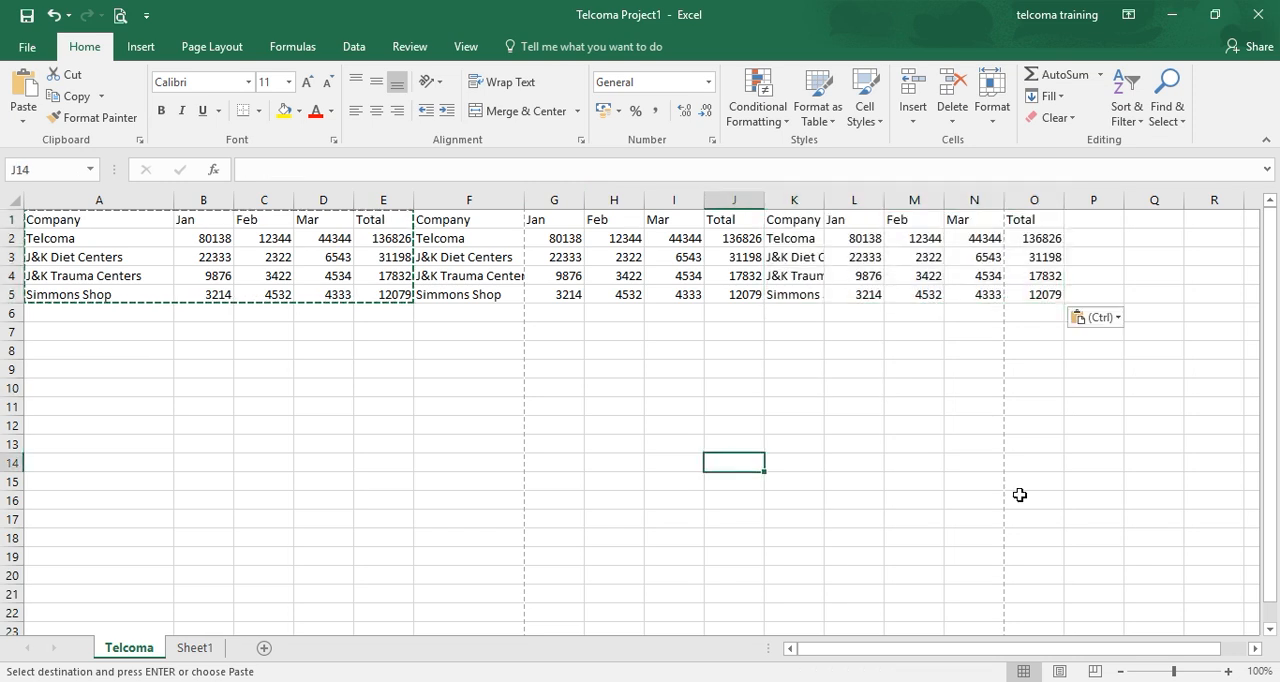
# - In Page Break Preview, move the page break after column F to between columns H and I, and return to Normal view
pyautogui.click(1095, 672)
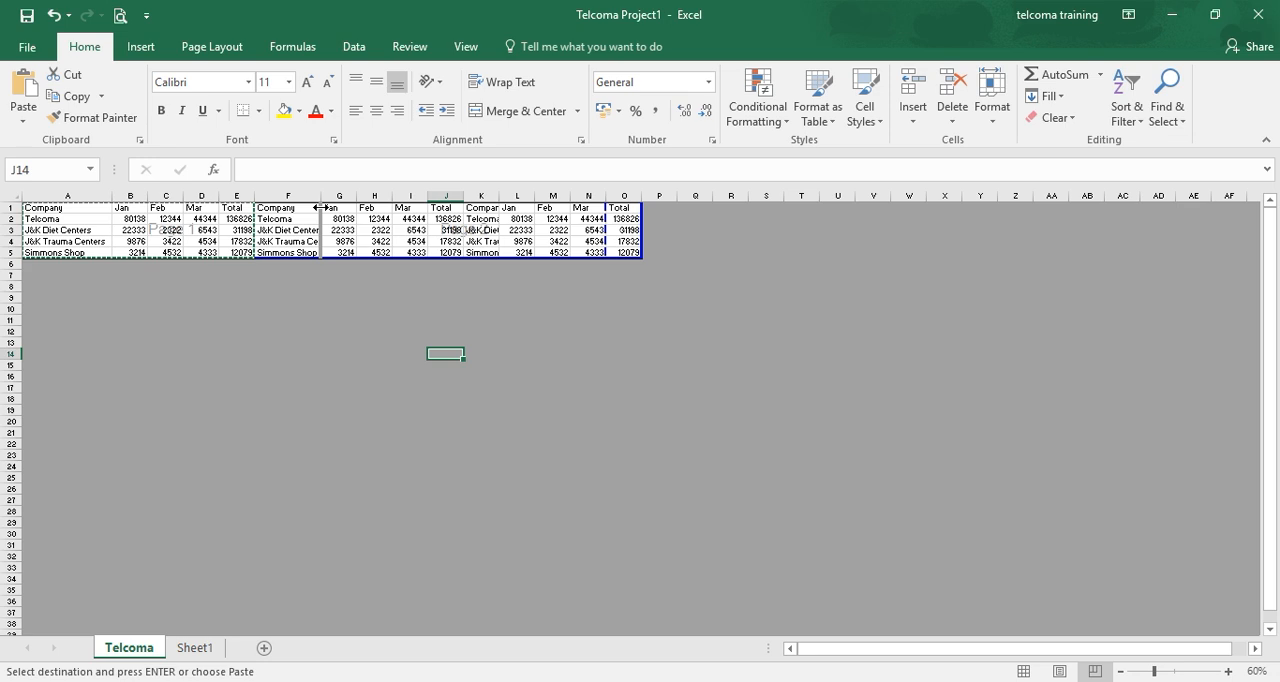
pyautogui.moveTo(319, 207); pyautogui.dragTo(389, 199)
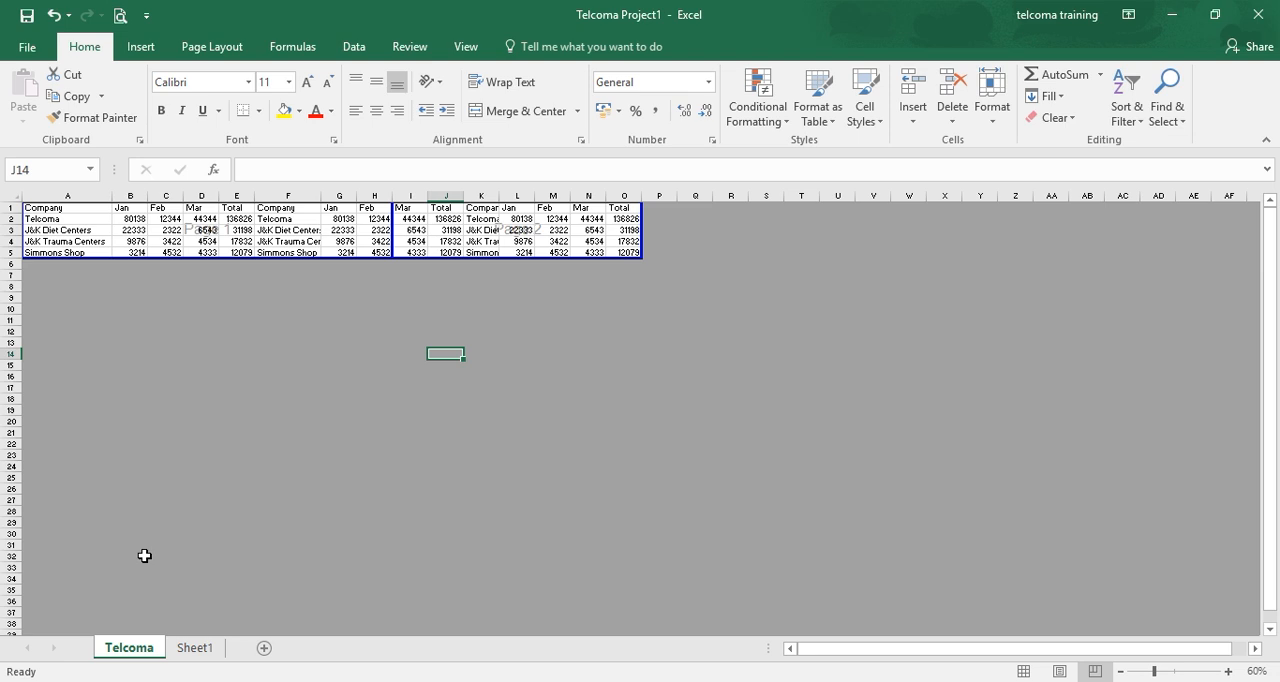
pyautogui.click(1024, 671)
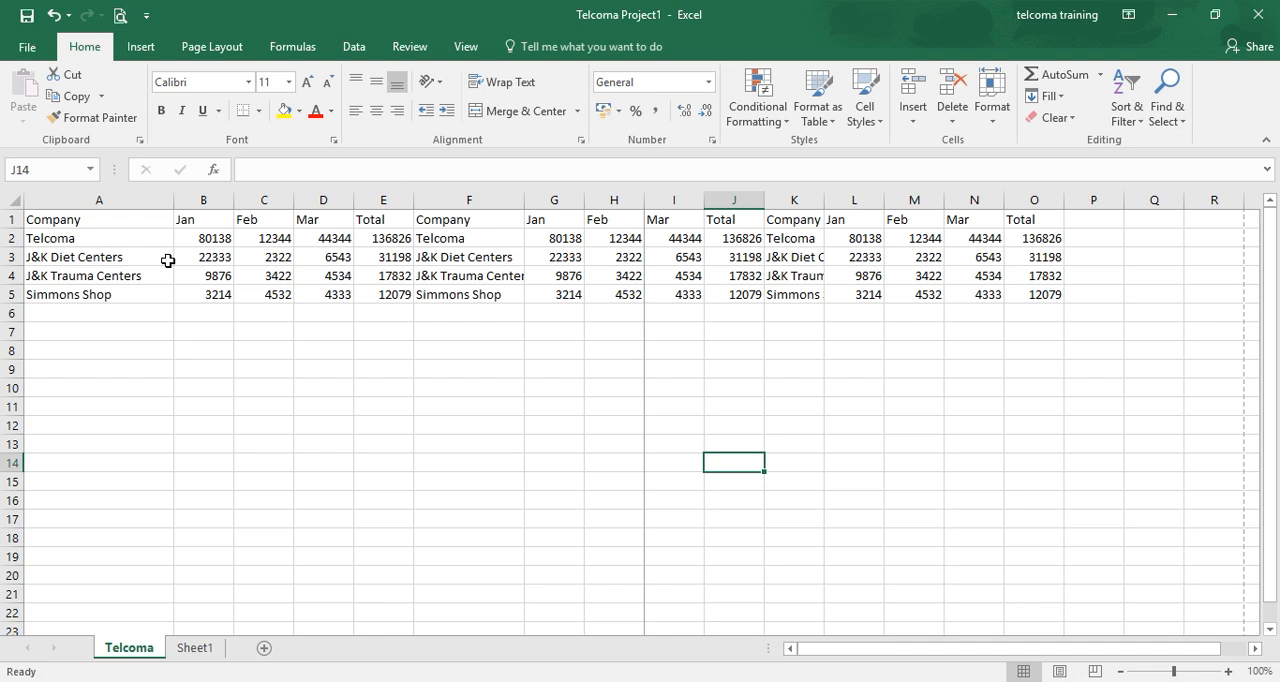
# - Enter the formula =B2+B3 in cell B6 and reselect that cell
pyautogui.click(201, 316)
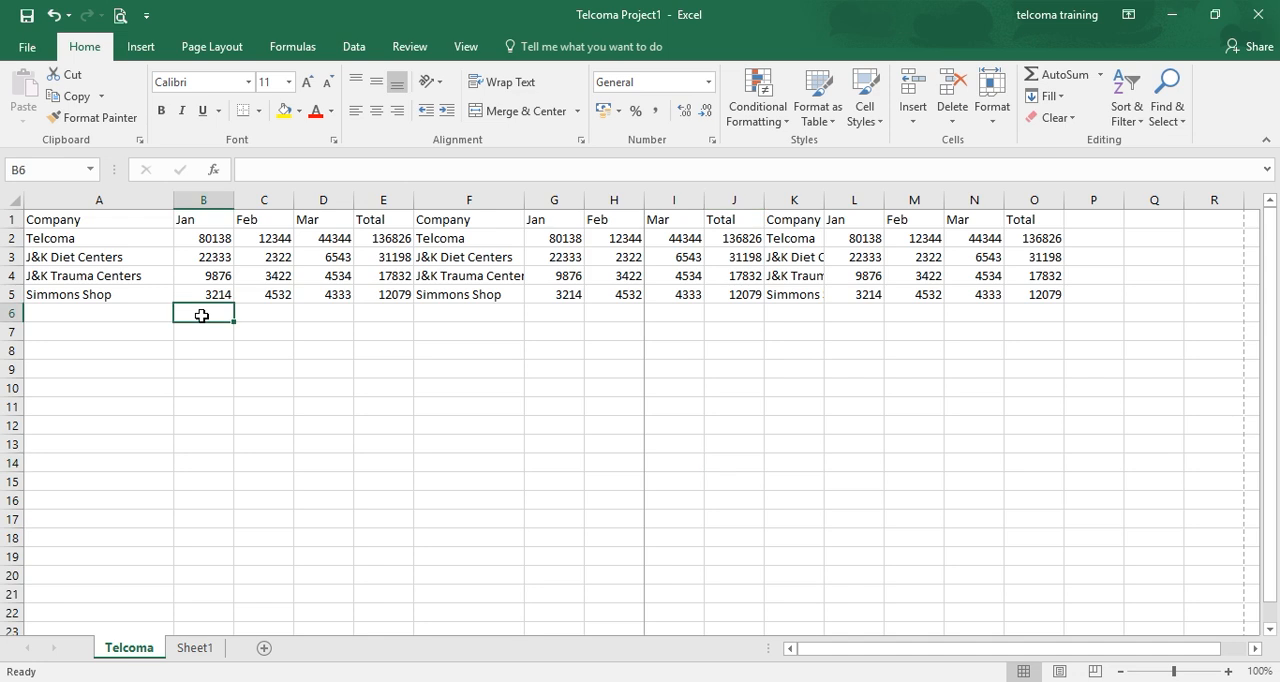
pyautogui.write('=')
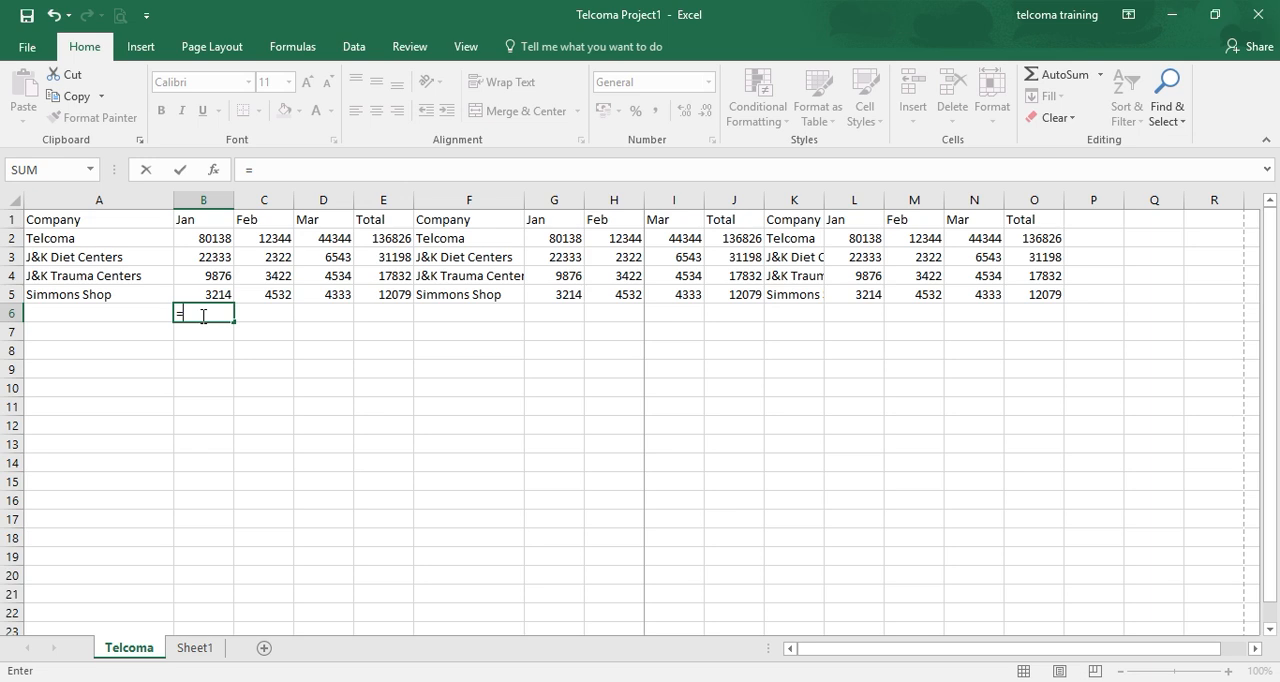
pyautogui.write('B')
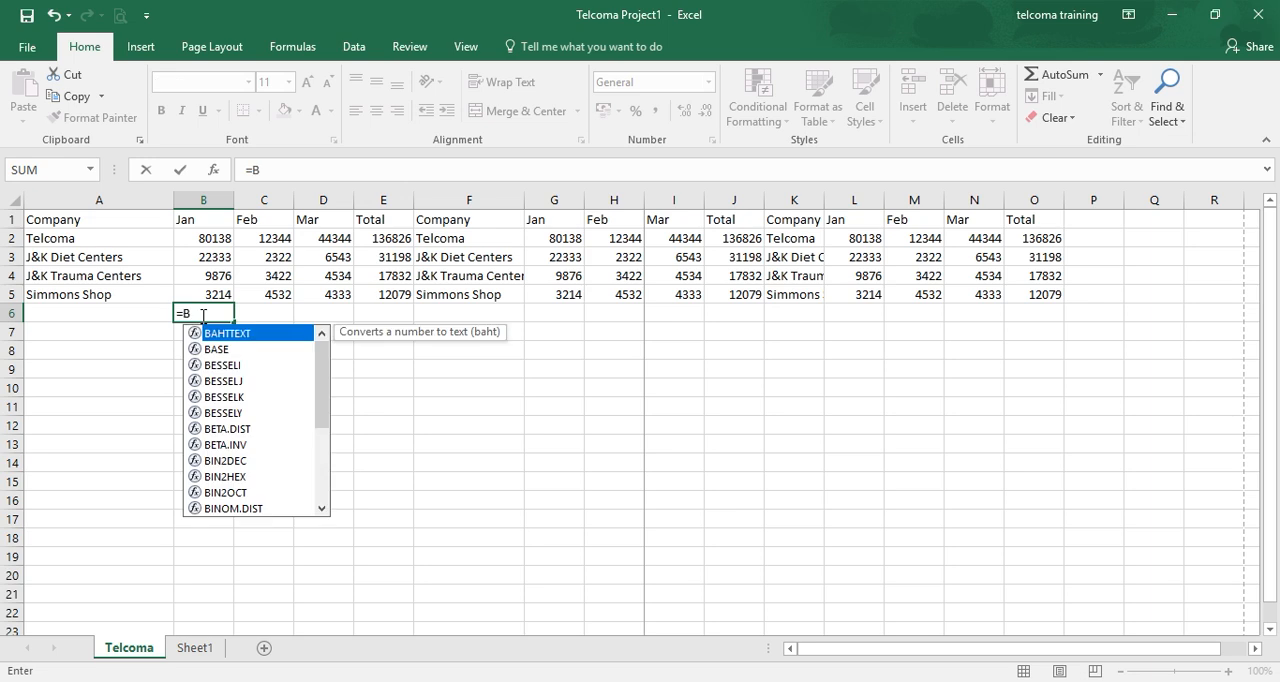
pyautogui.write('2')
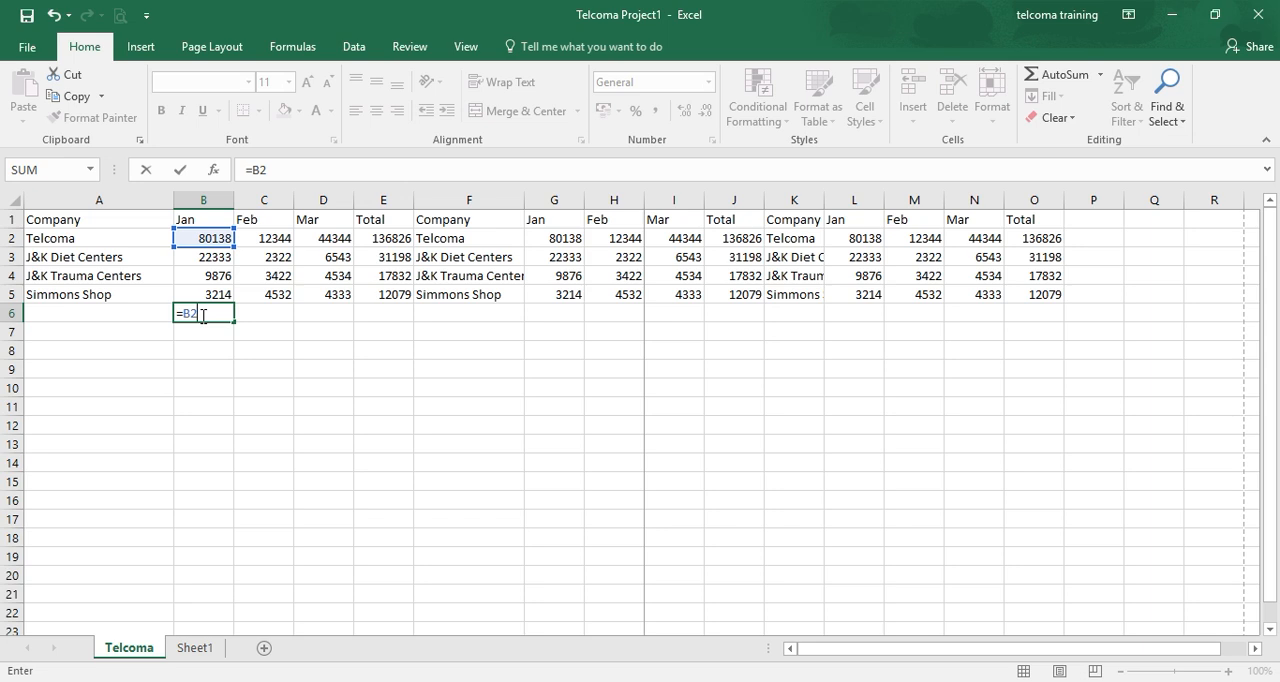
pyautogui.write('+B3')
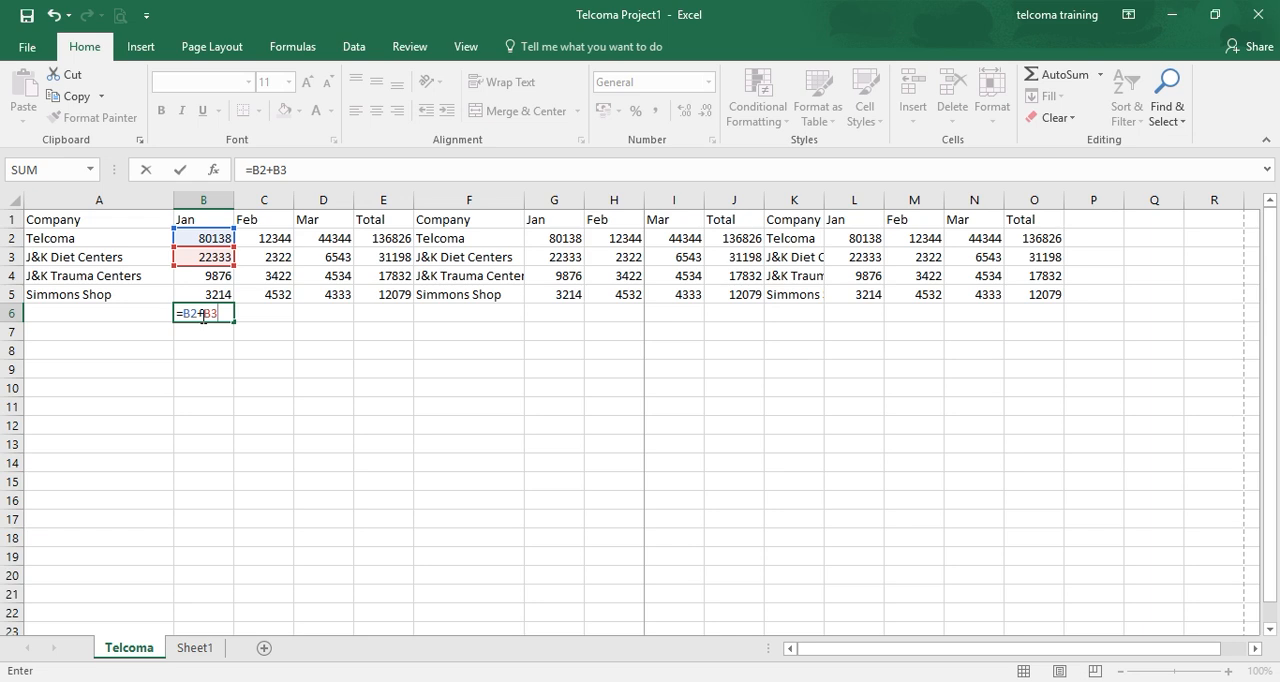
pyautogui.press('Return')
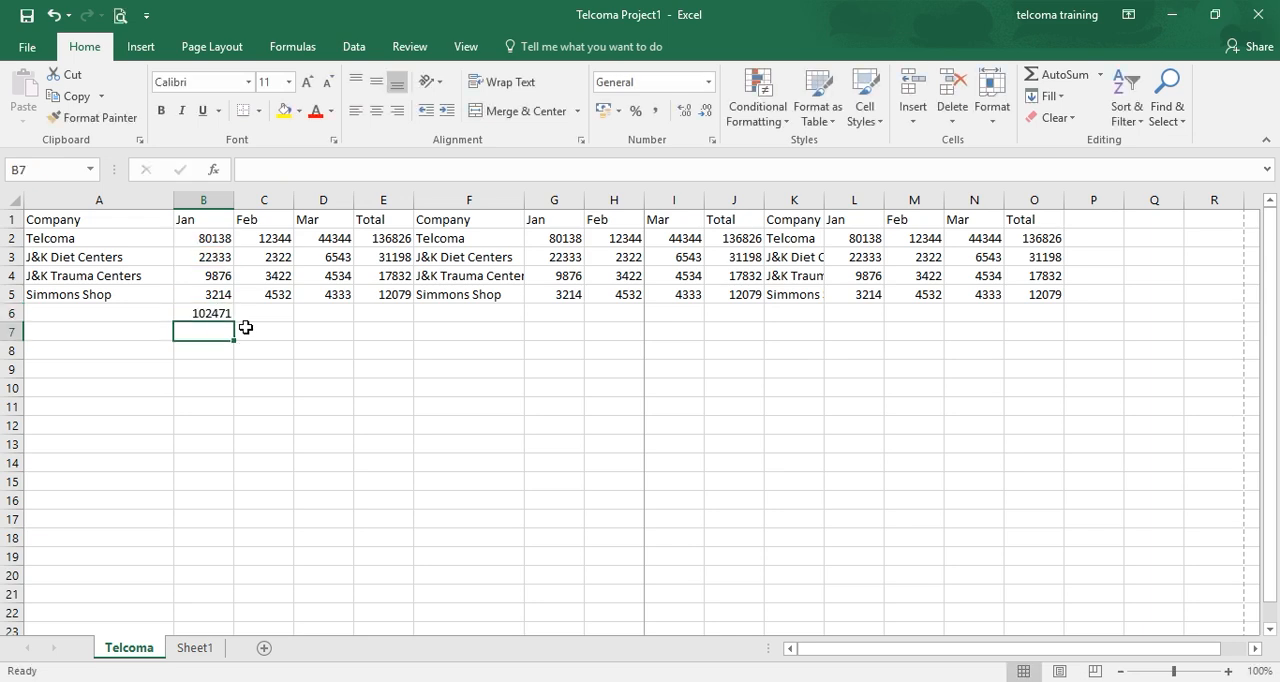
pyautogui.click(217, 315)
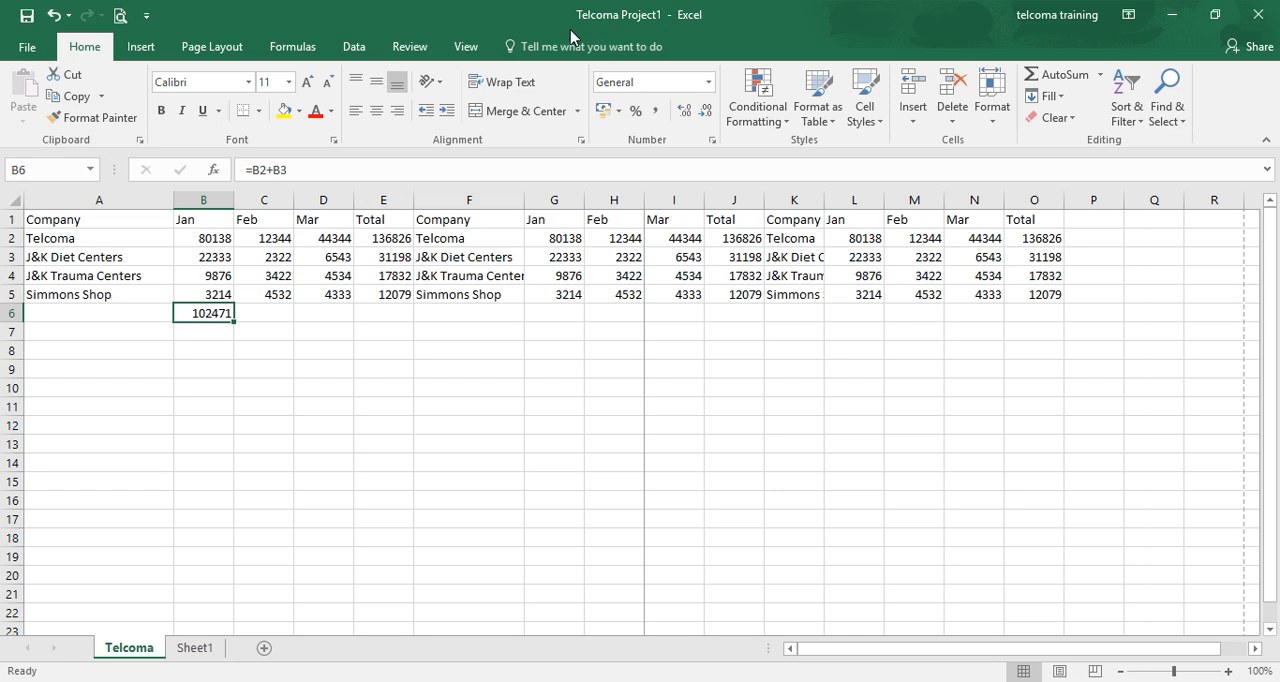
# - Show the formulas in the sheet's cells to review them, and switch back to displaying the calculated values
pyautogui.click(286, 50)
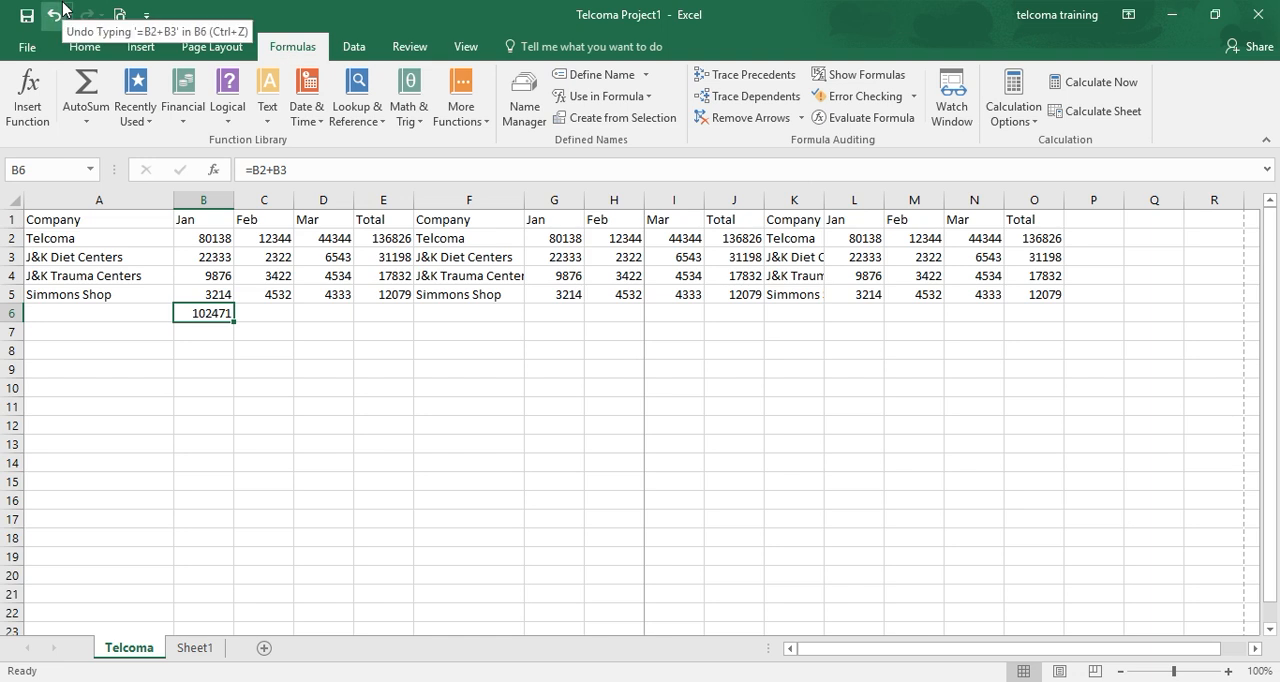
pyautogui.click(84, 47)
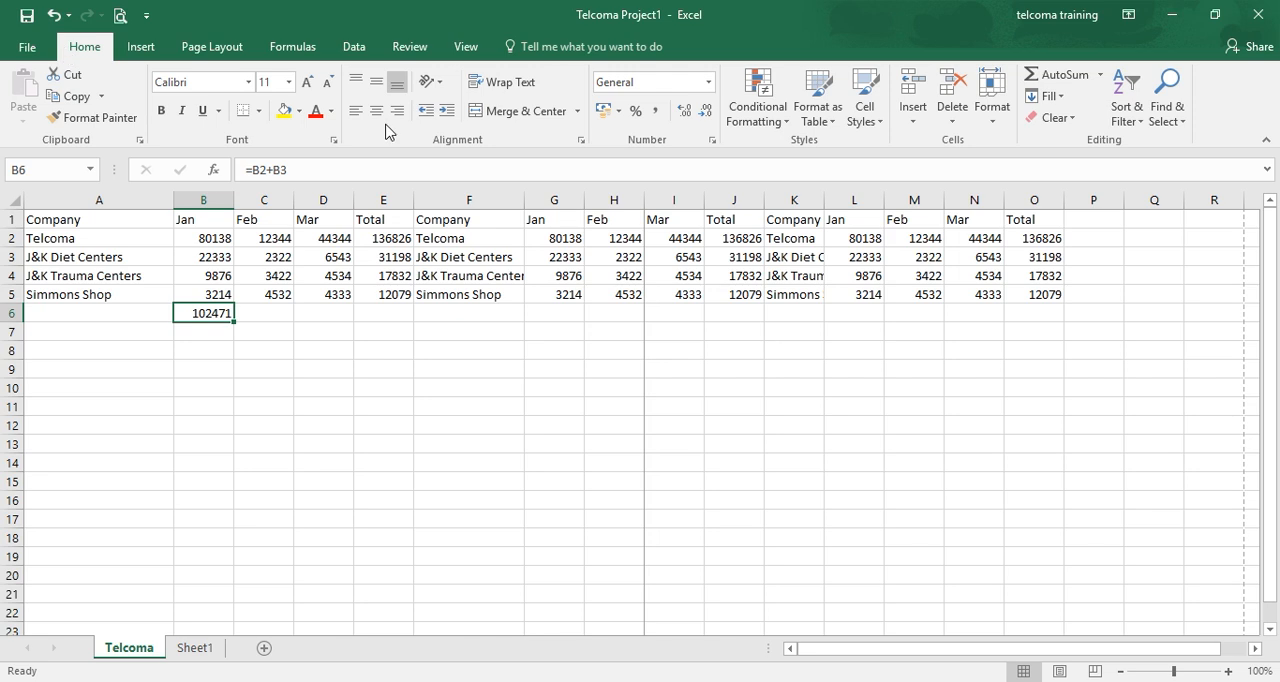
pyautogui.click(292, 47)
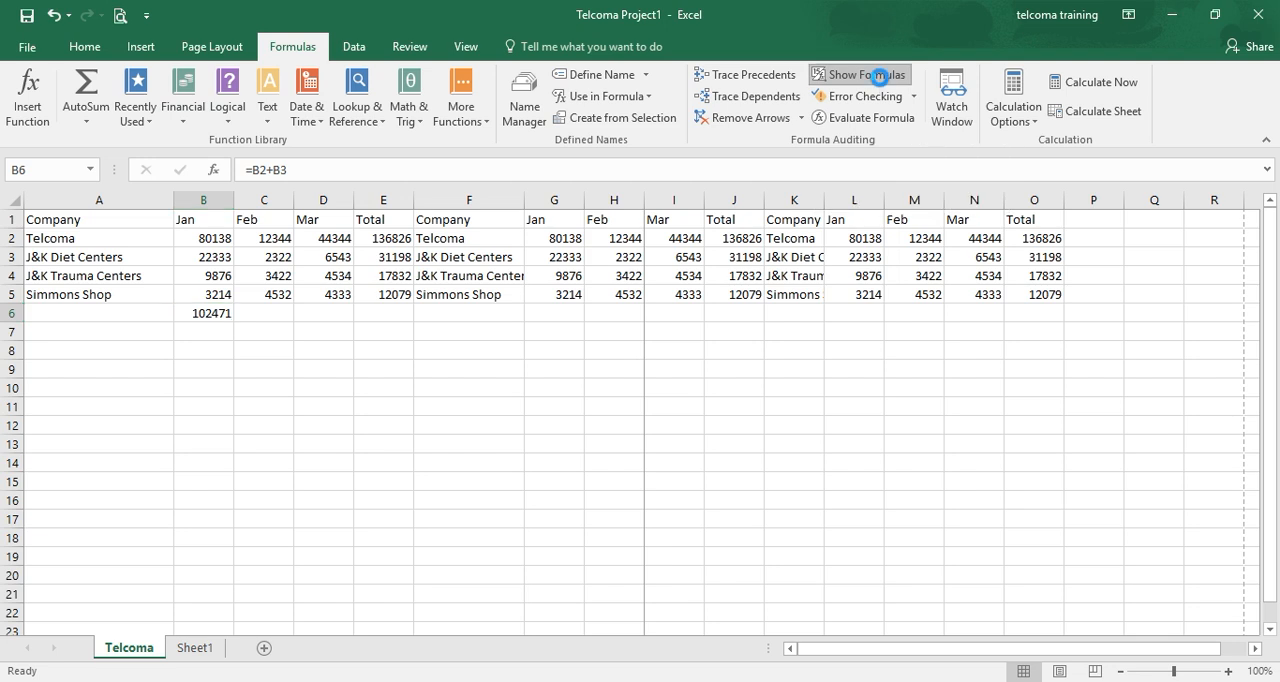
pyautogui.click(876, 77)
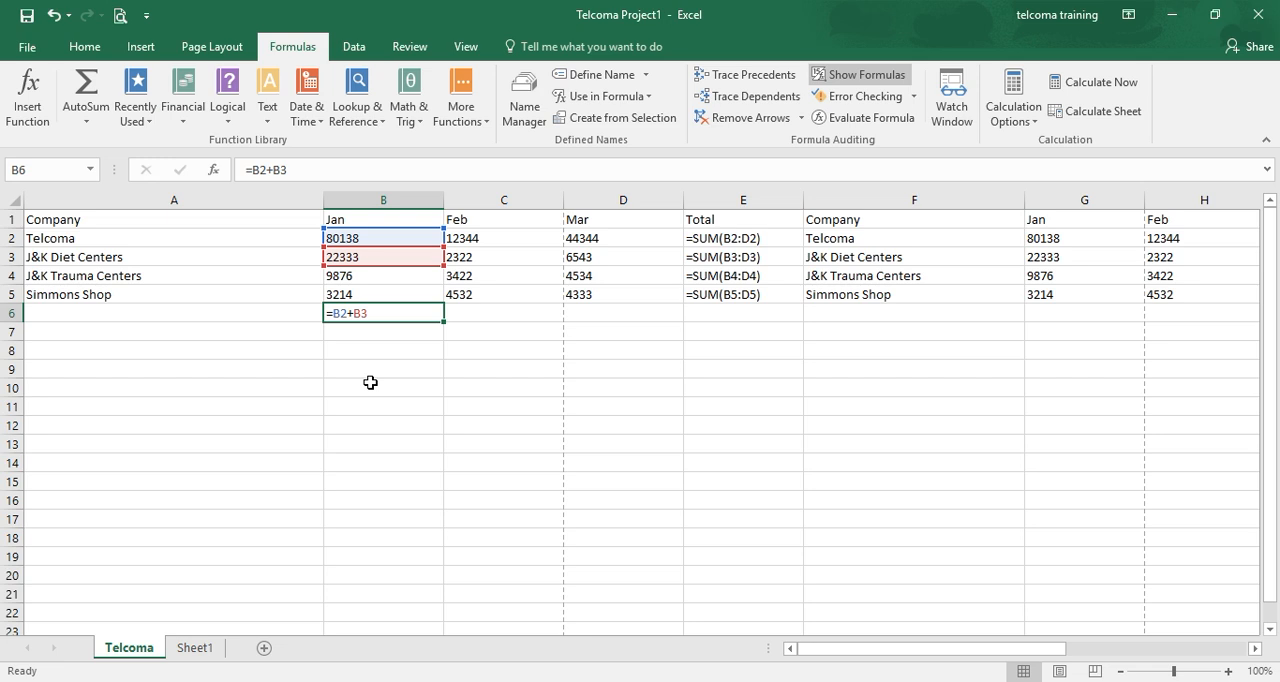
pyautogui.click(878, 73)
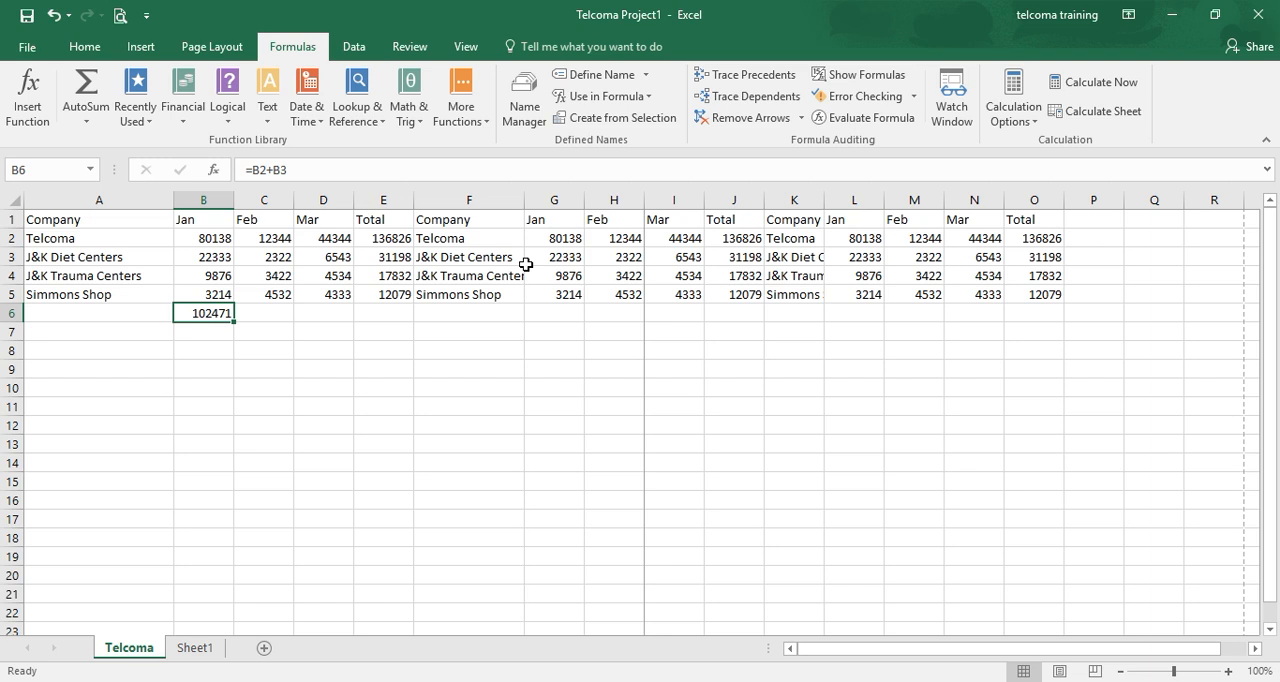
pyautogui.moveTo(526, 264); pyautogui.dragTo(40, 220)
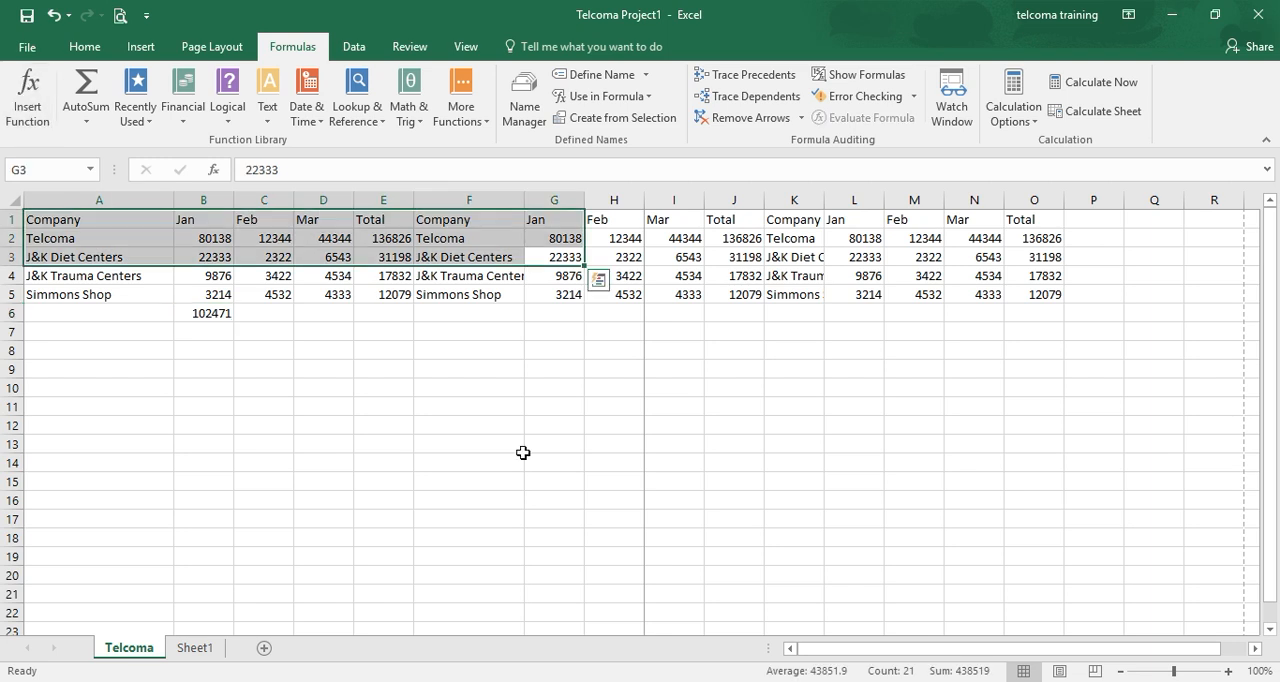